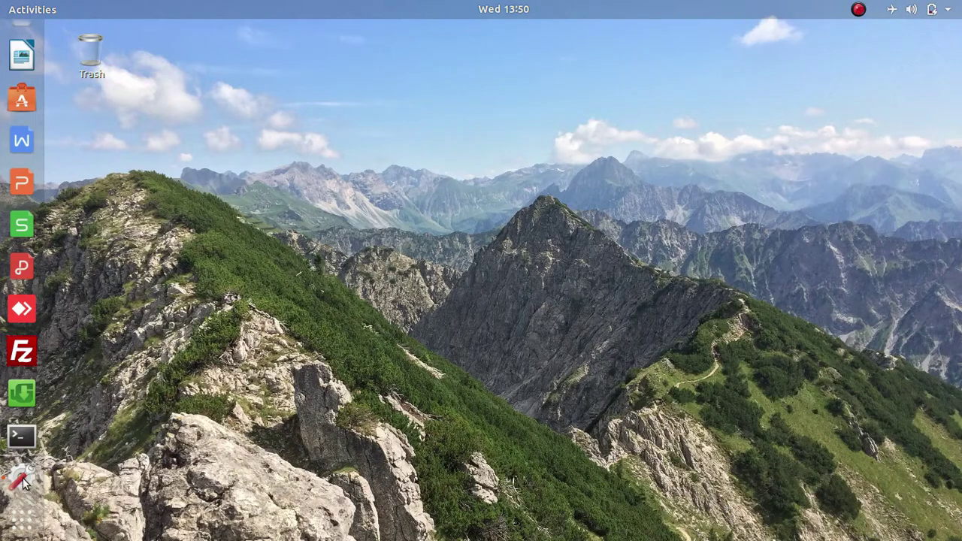
Step: Check the system details to confirm the Ubuntu version is 18.04.3 LTS
{"action": "left_click", "coordinate": [21, 479]}
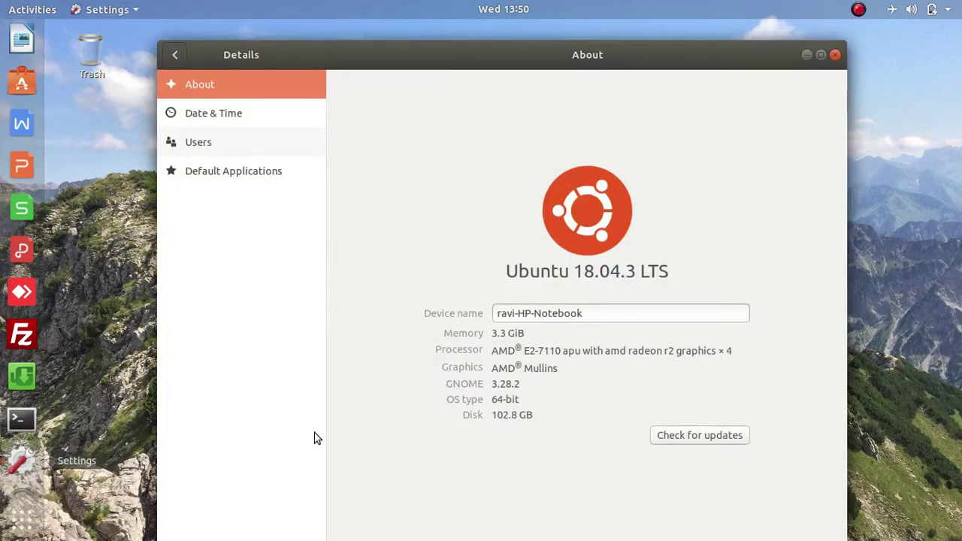
{"action": "left_click_drag", "start_coordinate": [497, 270], "coordinate": [665, 272]}
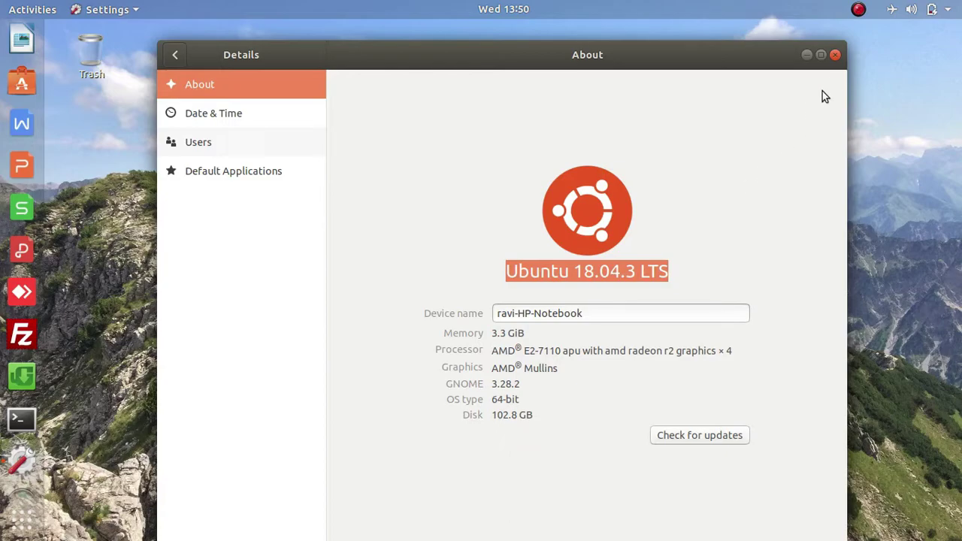
{"action": "left_click", "coordinate": [835, 56]}
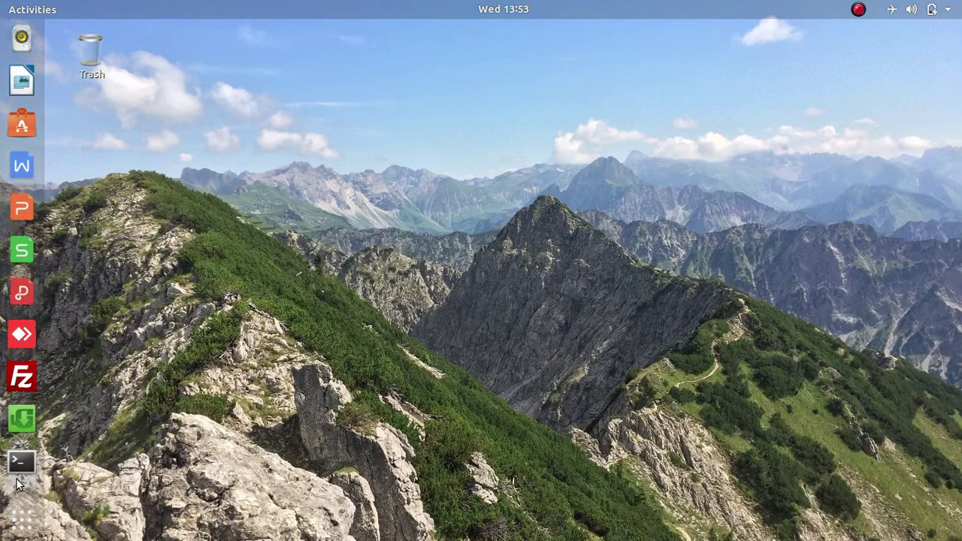
Step: In a new terminal, source /usr/local/gromacs/bin/GMXRC to load the GROMACS environment
{"action": "left_click", "coordinate": [21, 460]}
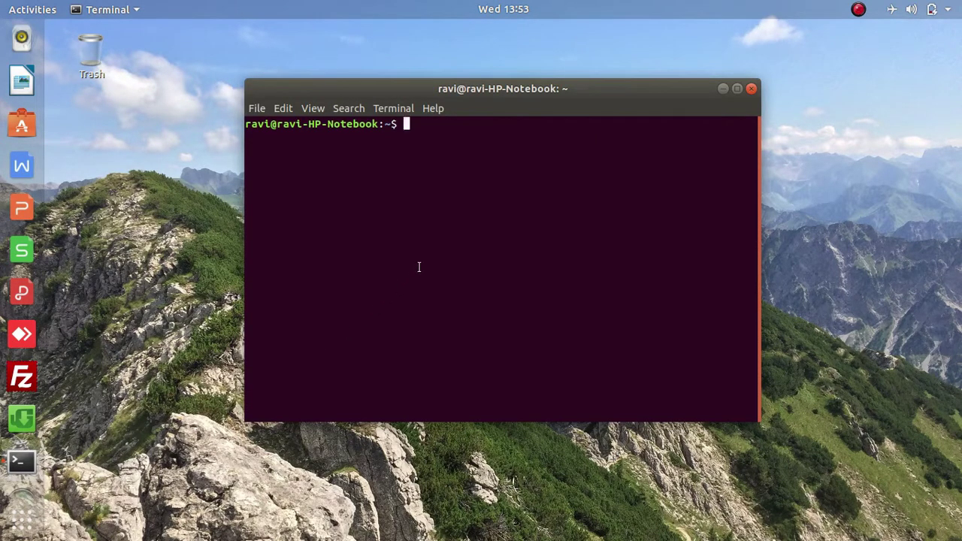
{"action": "type", "text": "gm"}
{"action": "type", "text": "source "}
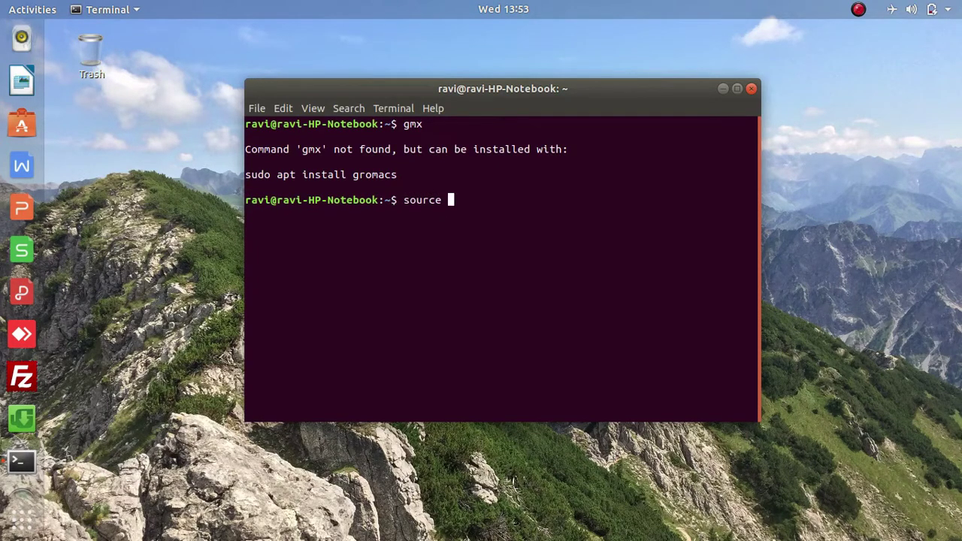
{"action": "type", "text": "/usr/local/groma"}
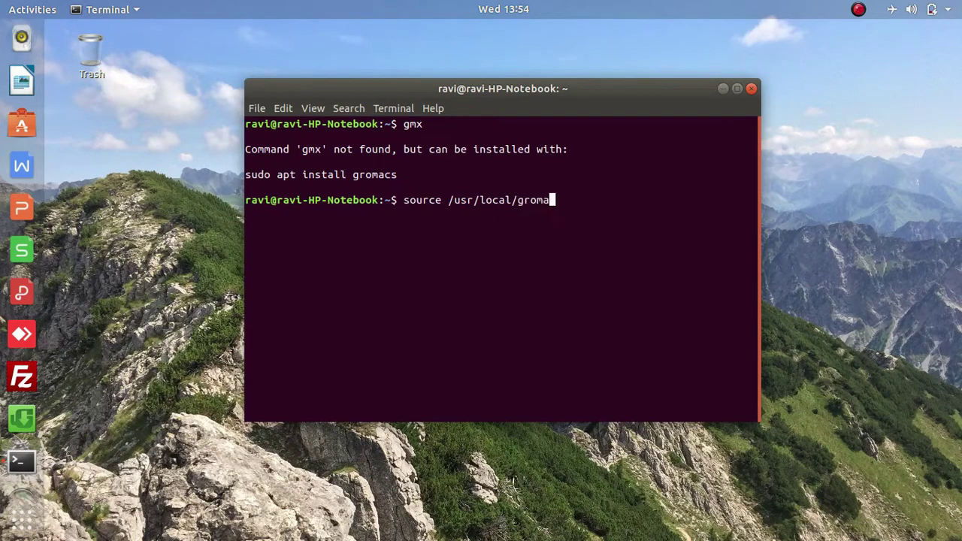
{"action": "type", "text": "cs/bin/GMXRC"}
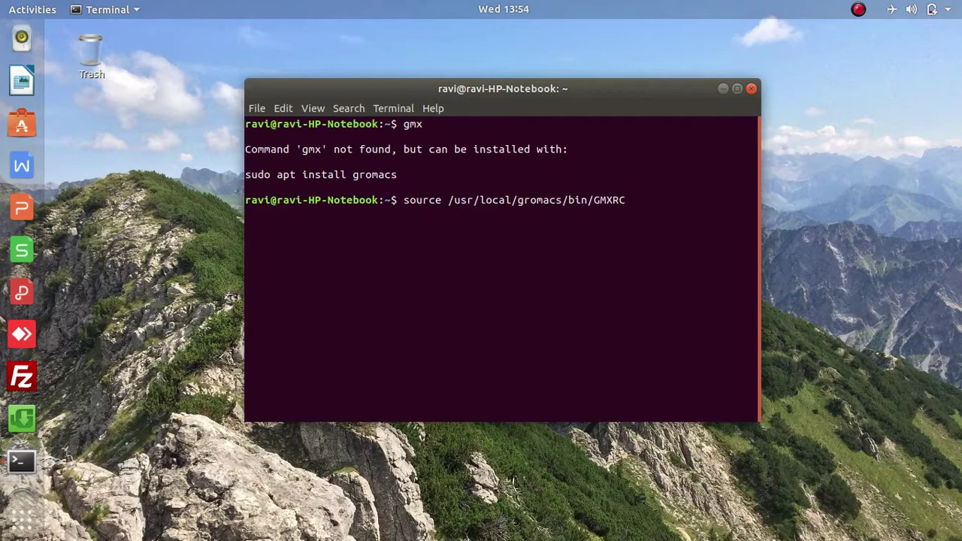
{"action": "key", "text": "Return"}
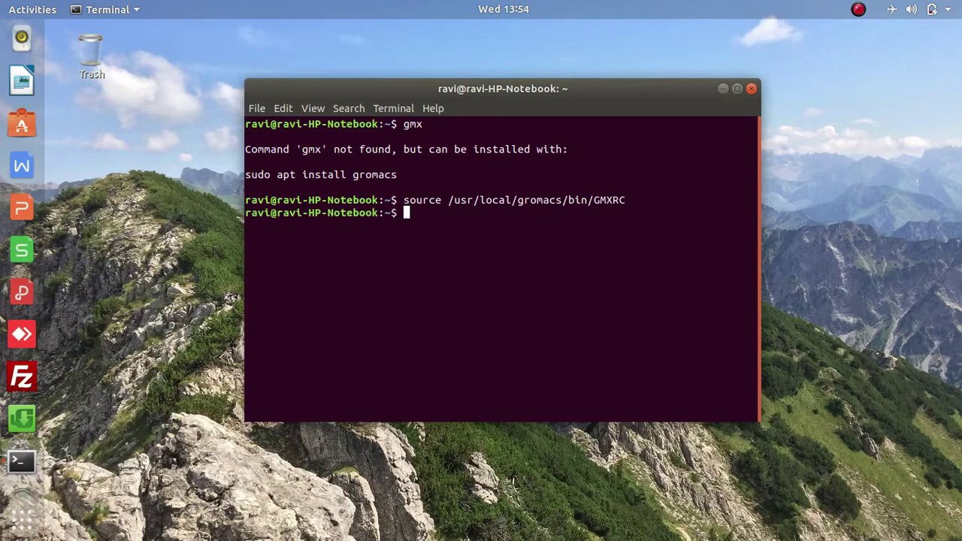
Step: Run gmx to confirm GROMACS 2019.5 works and view its author credits
{"action": "type", "text": "gmx"}
{"action": "key", "text": "Return"}
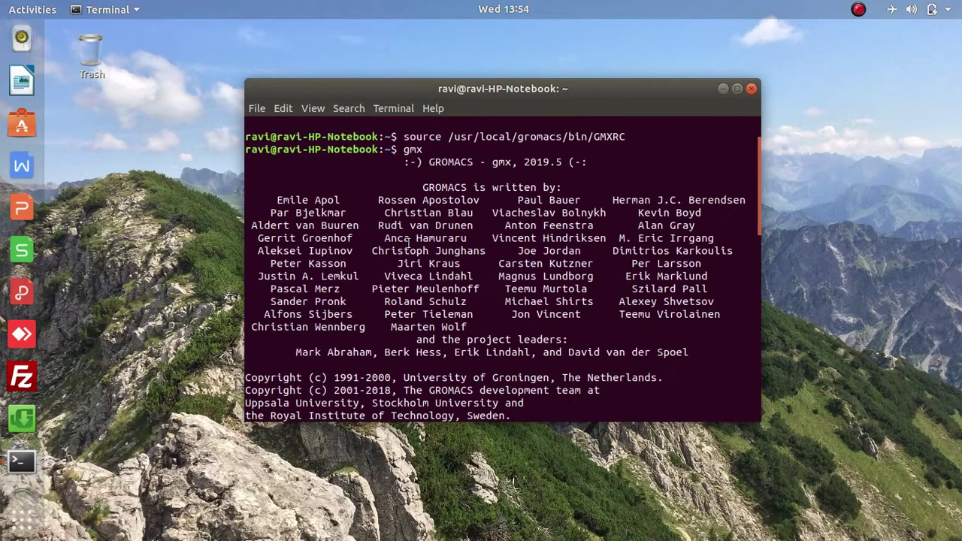
{"action": "left_click_drag", "start_coordinate": [247, 188], "coordinate": [751, 353]}
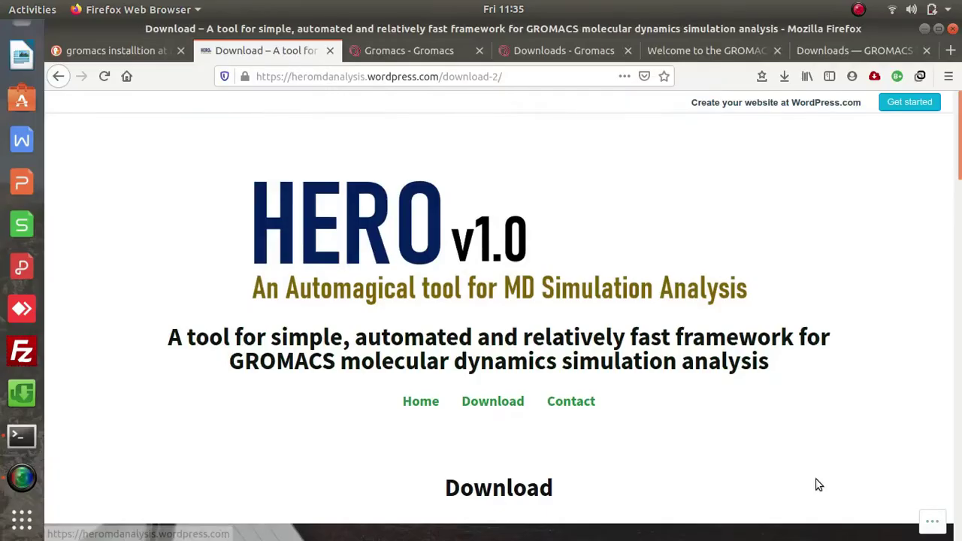
{"action": "scroll", "coordinate": [793, 449], "scroll_direction": "down", "scroll_amount": 10}
{"action": "scroll", "coordinate": [791, 450], "scroll_direction": "up", "scroll_amount": 1}
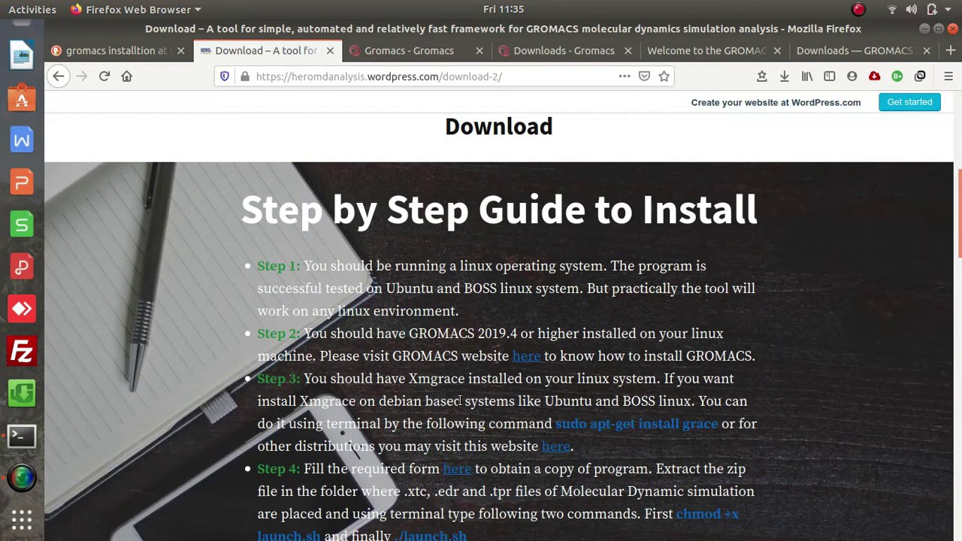
{"action": "right_click", "coordinate": [526, 357]}
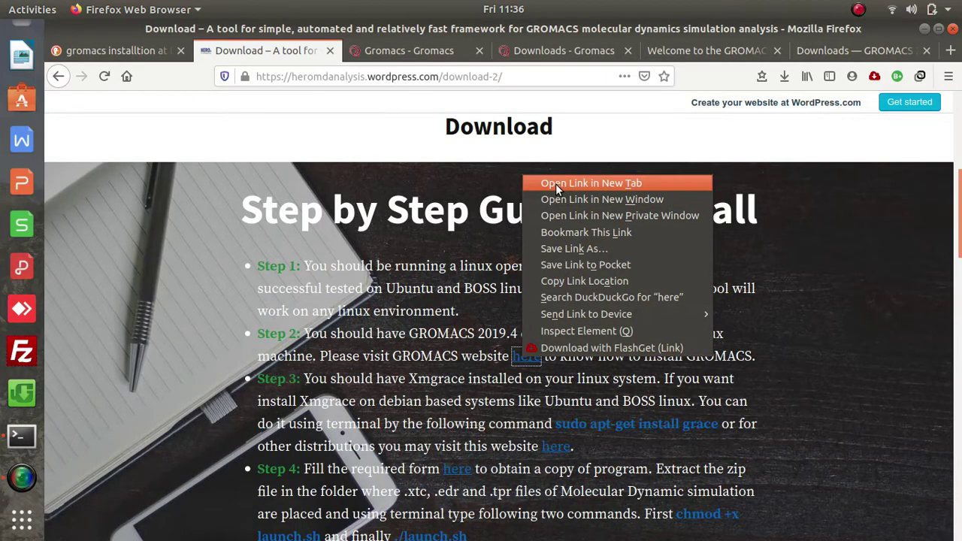
{"action": "left_click", "coordinate": [591, 184]}
{"action": "left_click", "coordinate": [410, 51]}
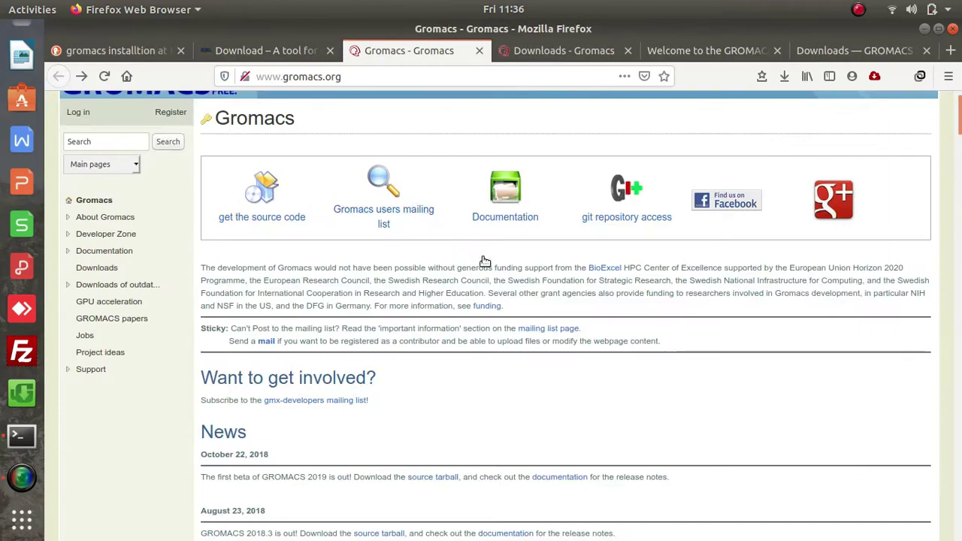
Step: Review the suggested 'sudo apt install gromacs' line from the GROMACS Downloads link
{"action": "right_click", "coordinate": [107, 275]}
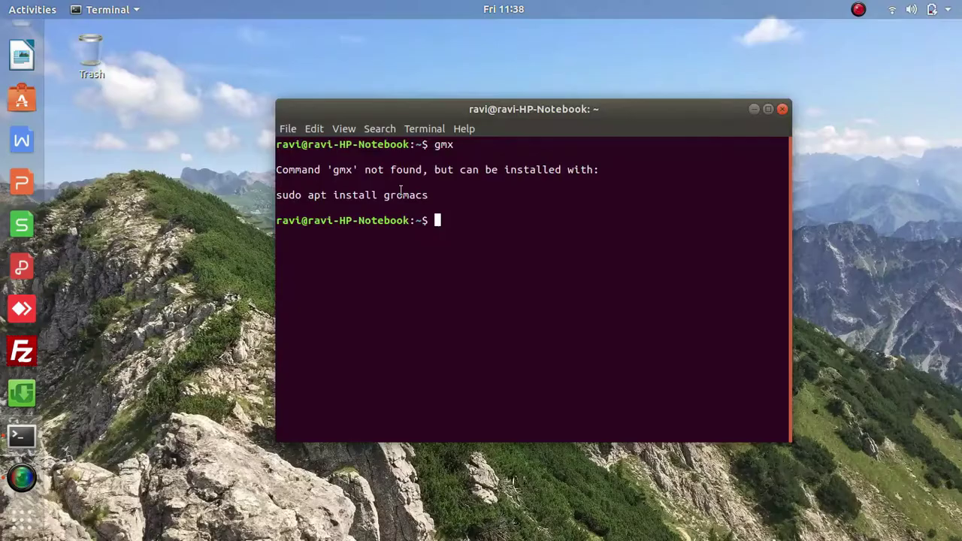
{"action": "left_click_drag", "start_coordinate": [432, 195], "coordinate": [276, 194]}
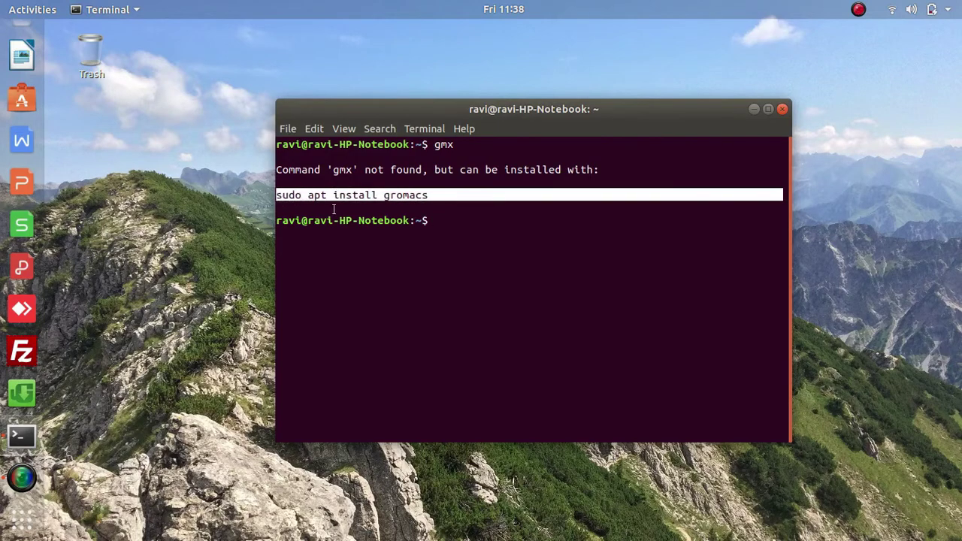
{"action": "left_click", "coordinate": [498, 206]}
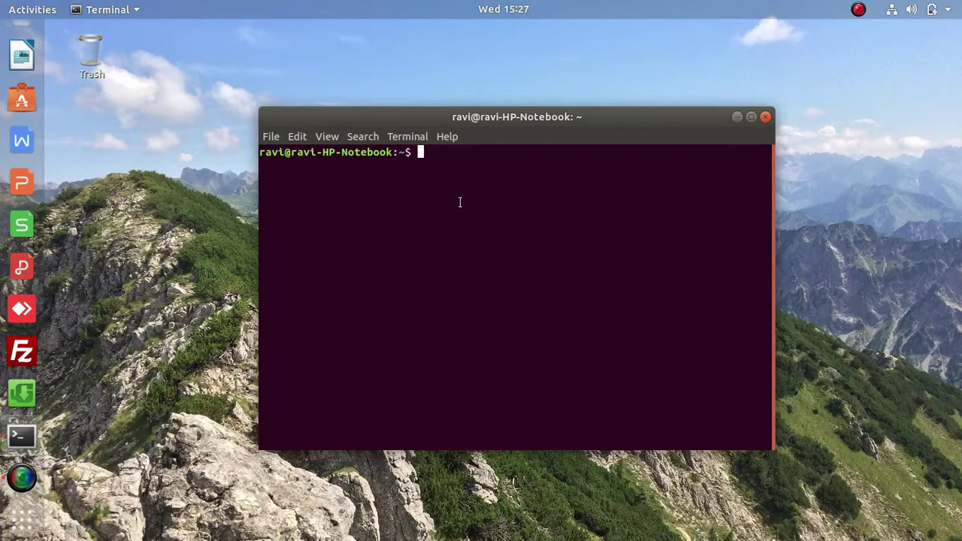
Step: Confirm xmgrace opens a Grace window, close it, and enter 'sudo apt-get install grace'
{"action": "type", "text": "xmgrace"}
{"action": "key", "text": "Return"}
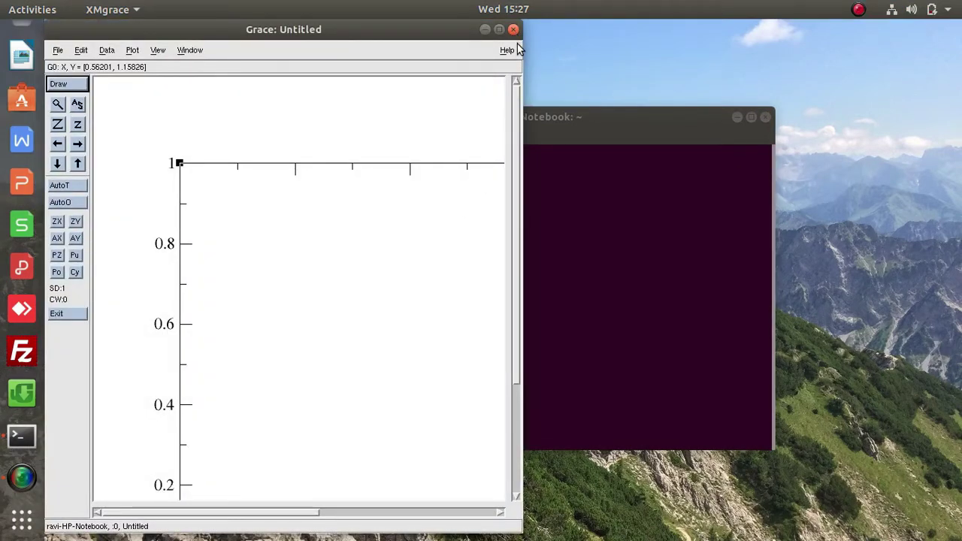
{"action": "left_click", "coordinate": [528, 133]}
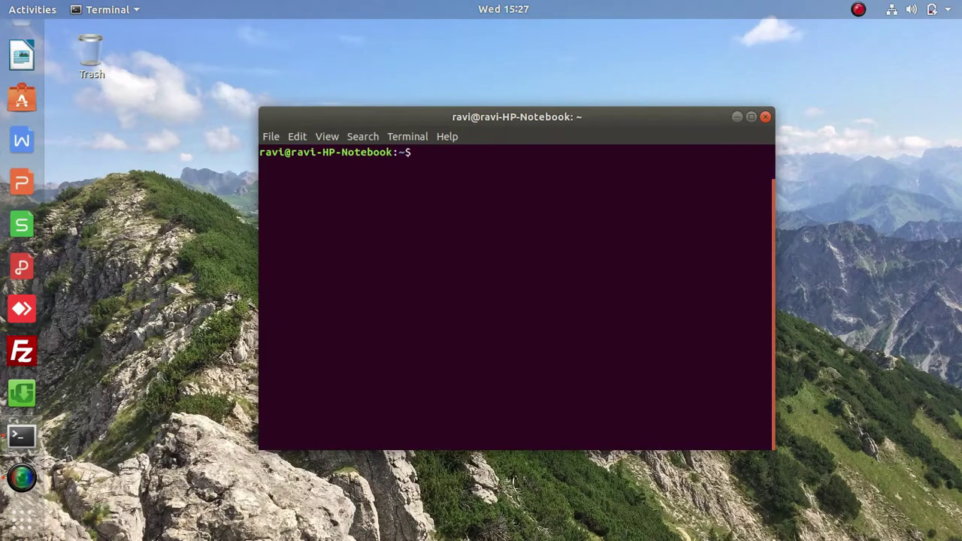
{"action": "type", "text": "su"}
{"action": "type", "text": "do apt-get install "}
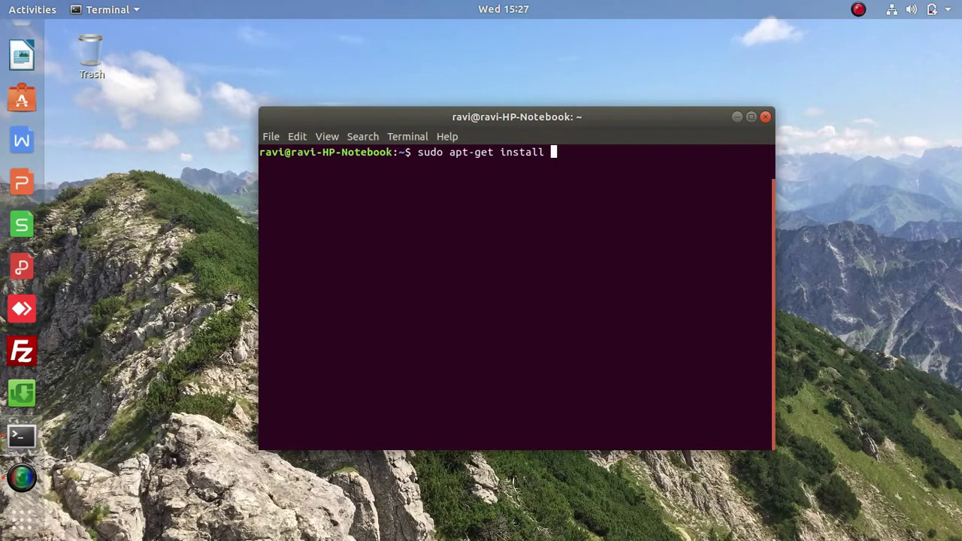
{"action": "type", "text": "grace"}
Step: Start the grace installation and open the Xmgrace site link in a new tab
{"action": "key", "text": "Return"}
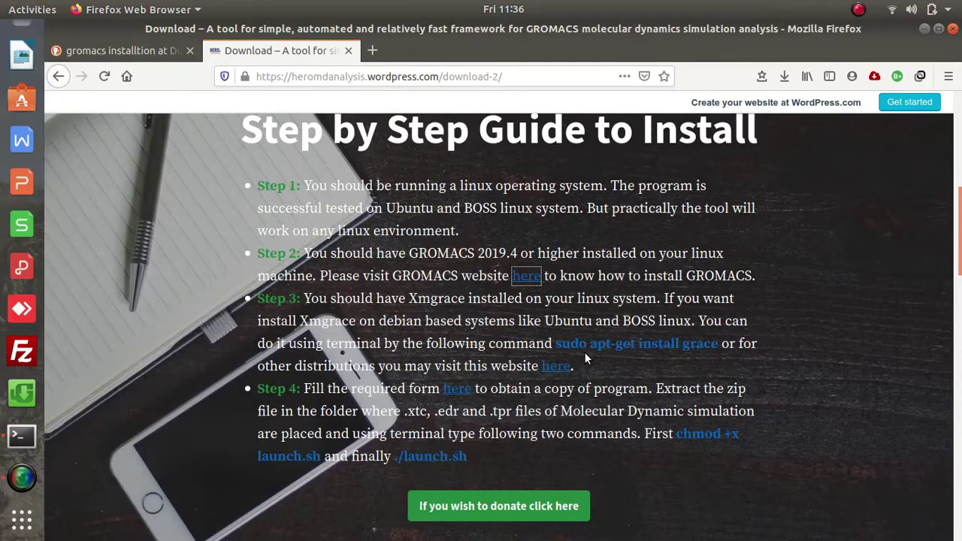
{"action": "scroll", "coordinate": [584, 352], "scroll_direction": "down", "scroll_amount": 1}
{"action": "right_click", "coordinate": [564, 335]}
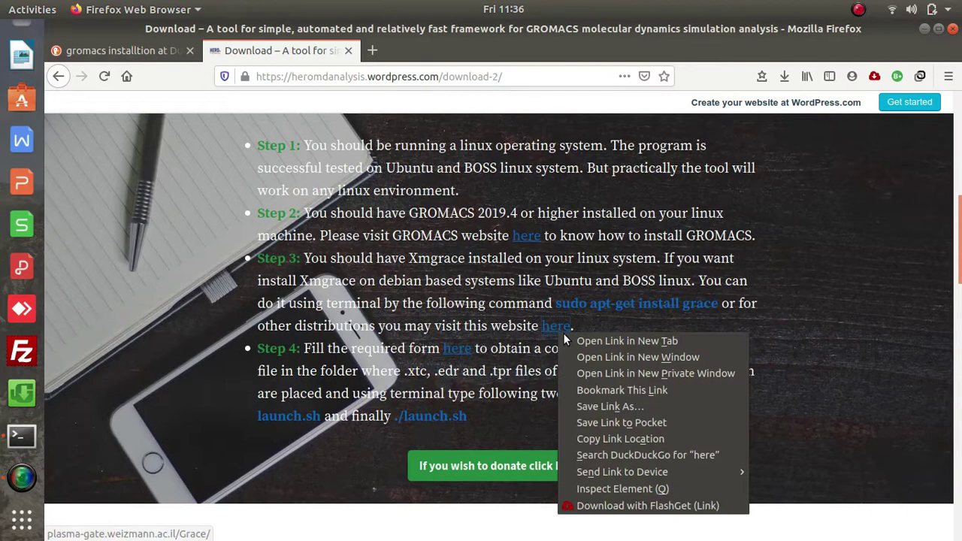
{"action": "left_click", "coordinate": [575, 342]}
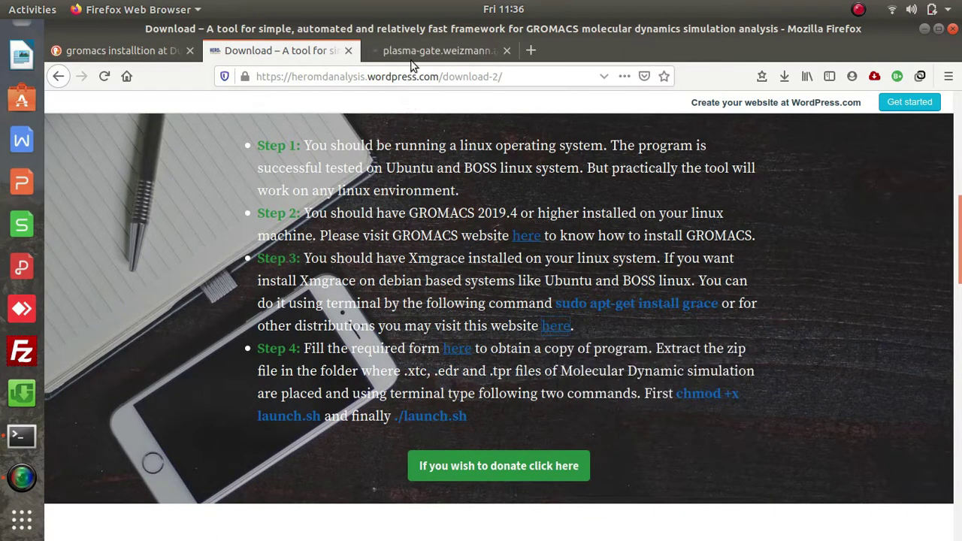
Step: Open the Step 4 HERO registration form in a new tab and scroll down to Submit
{"action": "key", "text": "ctrl+Tab"}
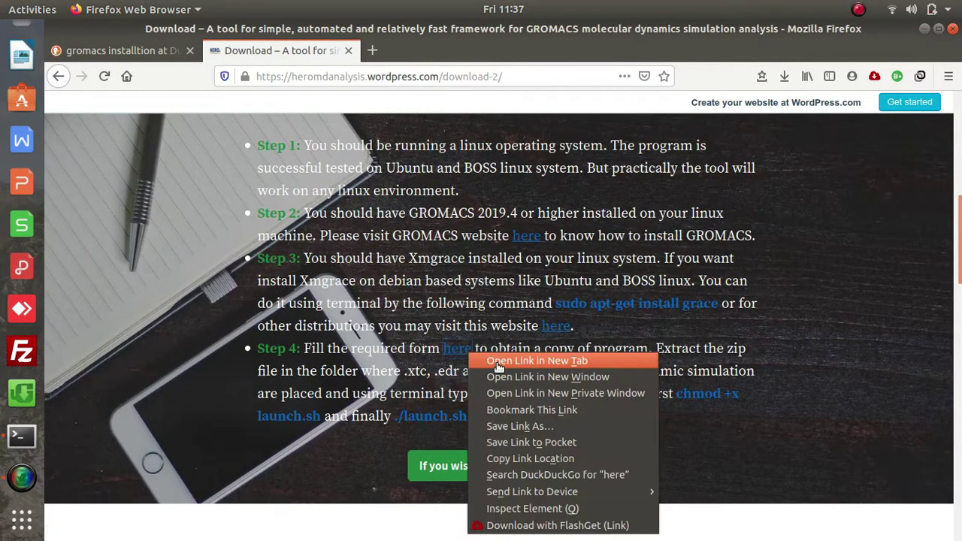
{"action": "left_click", "coordinate": [497, 361]}
{"action": "left_click", "coordinate": [440, 50]}
{"action": "scroll", "coordinate": [546, 230], "scroll_direction": "down", "scroll_amount": 2}
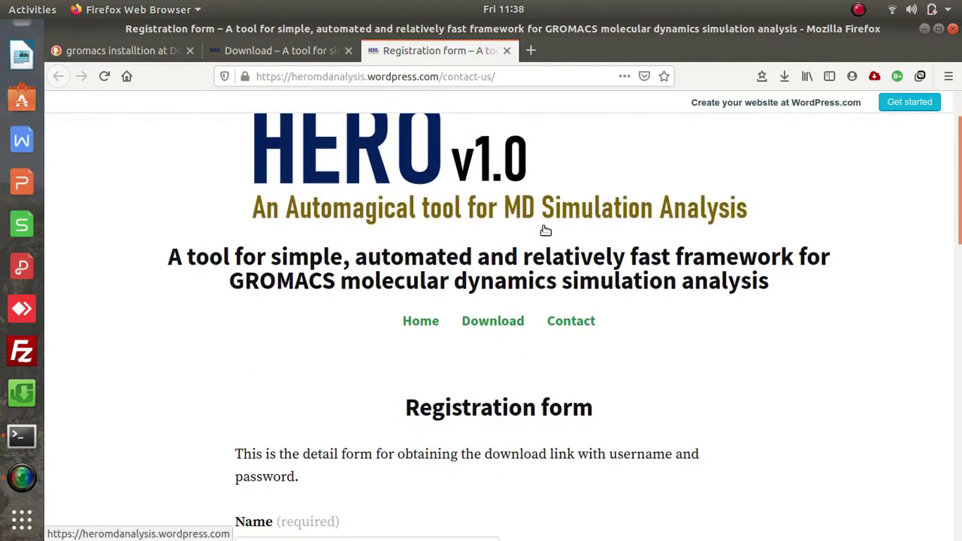
{"action": "scroll", "coordinate": [545, 230], "scroll_direction": "down", "scroll_amount": 20}
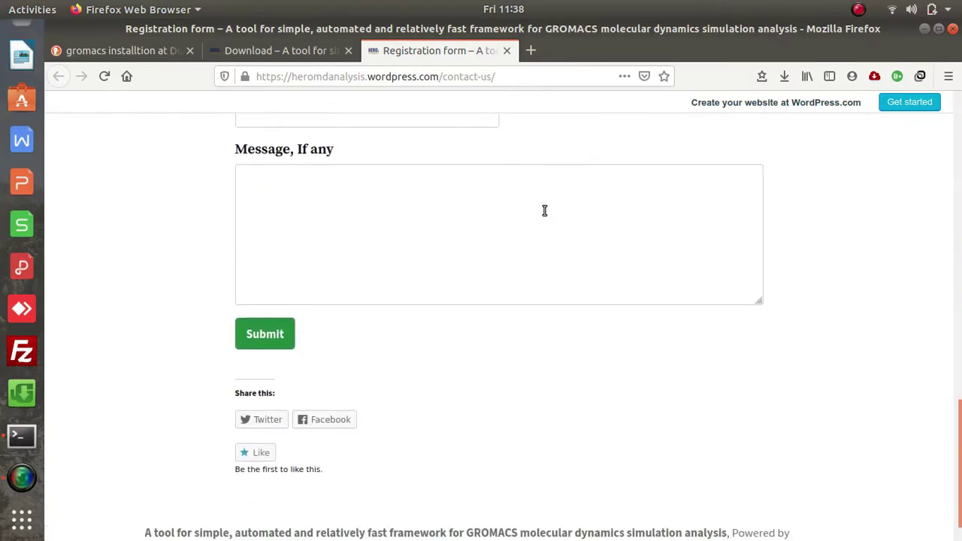
{"action": "scroll", "coordinate": [545, 210], "scroll_direction": "down", "scroll_amount": 1}
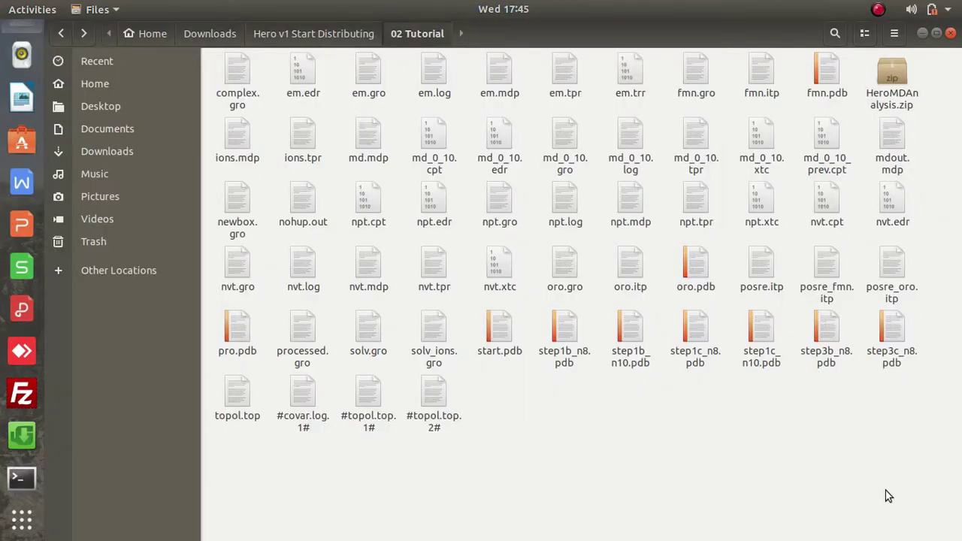
{"action": "left_click_drag", "start_coordinate": [885, 490], "coordinate": [177, 41]}
Step: Locate md_0_10.tpr and md_0_10.xtc, then open HeroMDAnalysis.zip in Archive Manager
{"action": "left_click", "coordinate": [576, 441]}
{"action": "left_click", "coordinate": [691, 160], "text": "ctrl"}
{"action": "left_click", "coordinate": [758, 154], "text": "ctrl"}
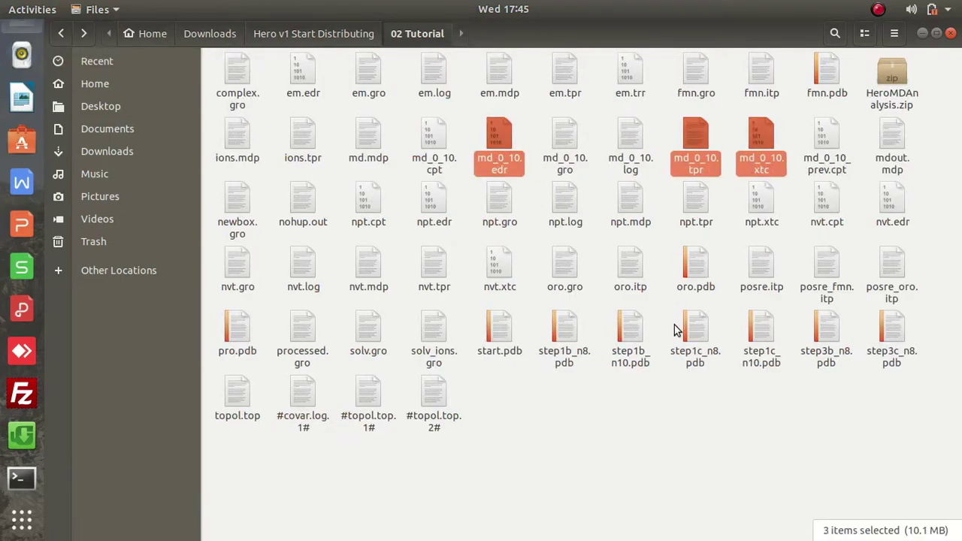
{"action": "left_click", "coordinate": [682, 419]}
{"action": "left_click", "coordinate": [901, 96]}
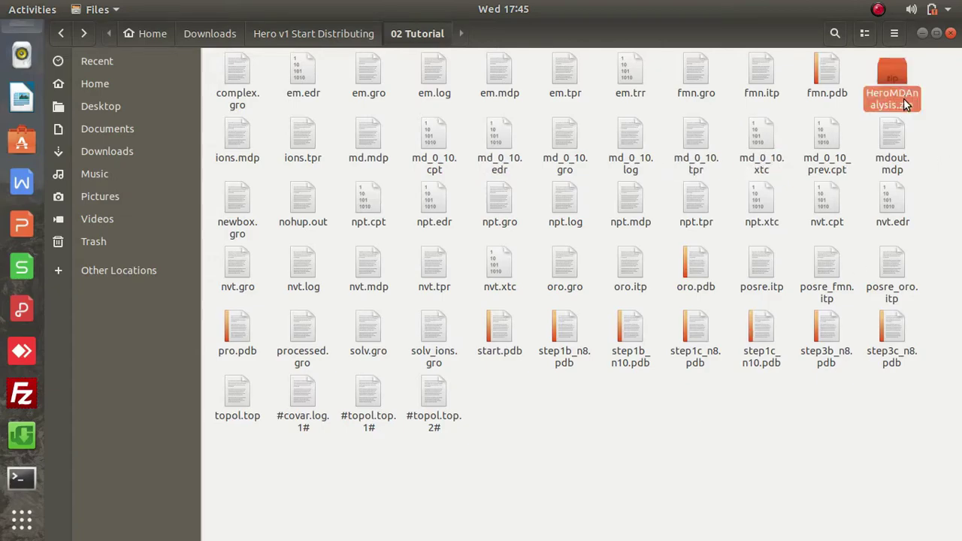
{"action": "double_click", "coordinate": [891, 83]}
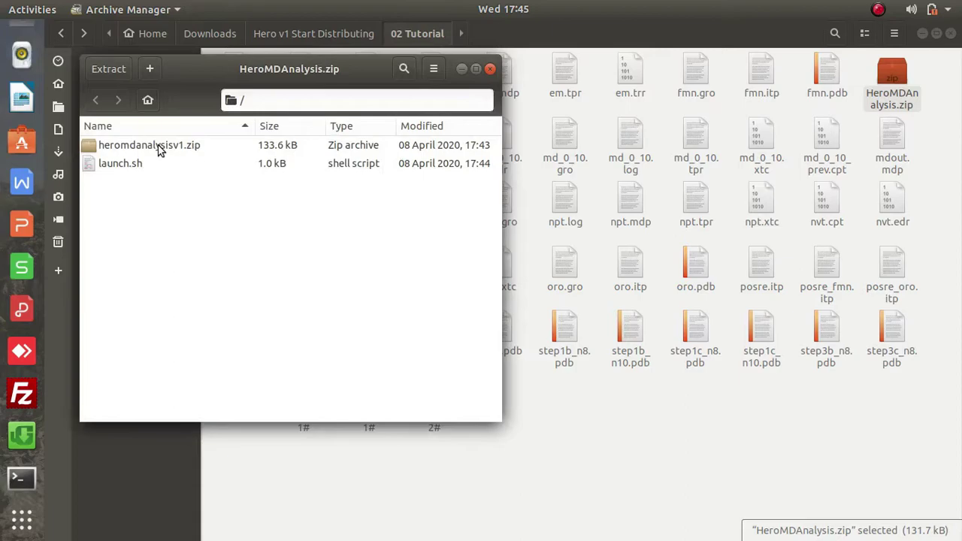
Step: Extract heromdanalysisv1.zip and launch.sh into the 02 Tutorial folder and close the archive
{"action": "left_click", "coordinate": [160, 151]}
{"action": "left_click", "coordinate": [138, 164], "text": "shift"}
{"action": "left_click_drag", "start_coordinate": [120, 143], "coordinate": [670, 427]}
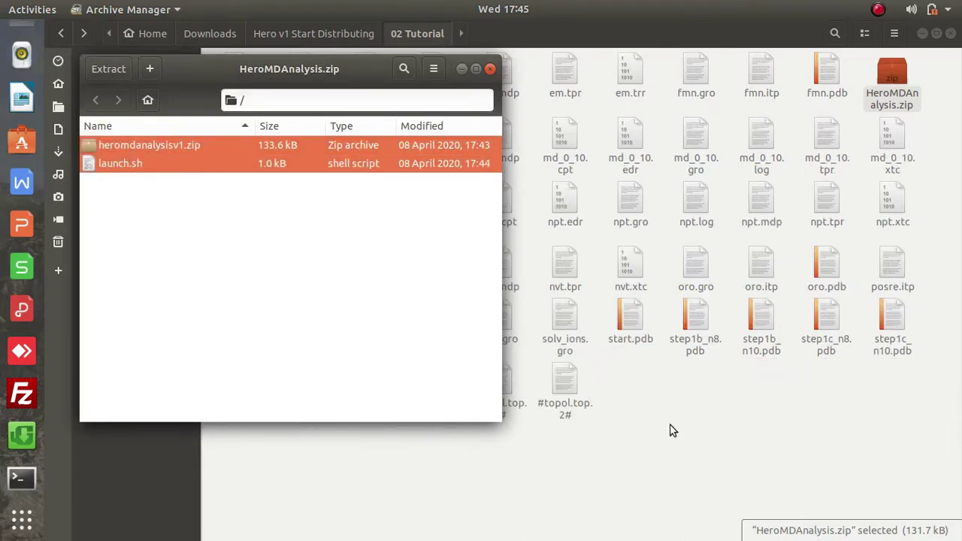
{"action": "left_click", "coordinate": [490, 68]}
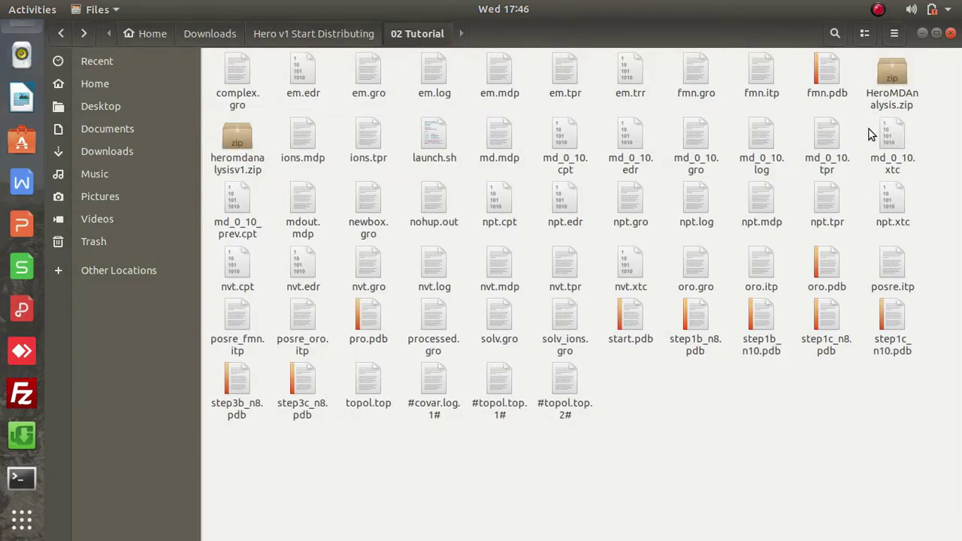
Step: Check the extracted files and open a terminal in the 02 Tutorial folder
{"action": "left_click", "coordinate": [257, 159]}
{"action": "left_click", "coordinate": [436, 147], "text": "ctrl"}
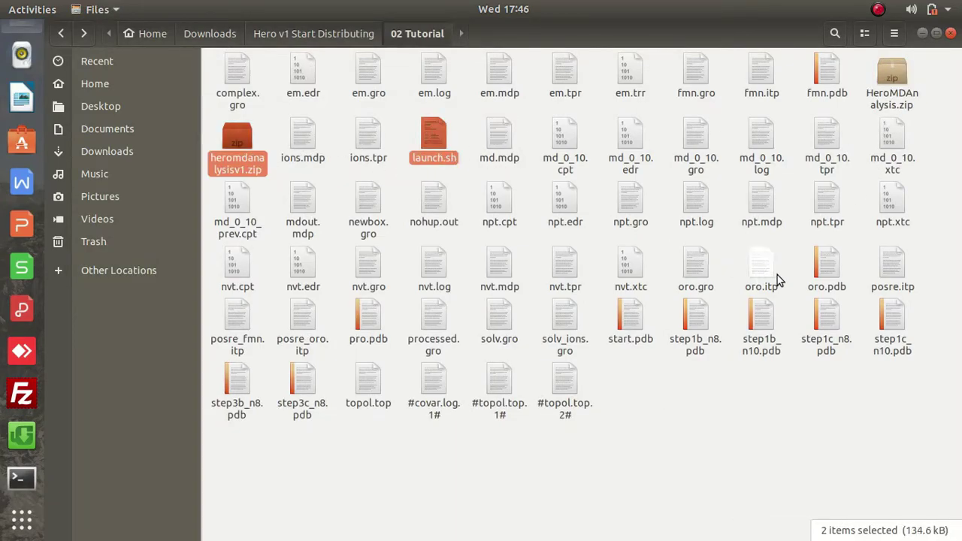
{"action": "left_click", "coordinate": [749, 417]}
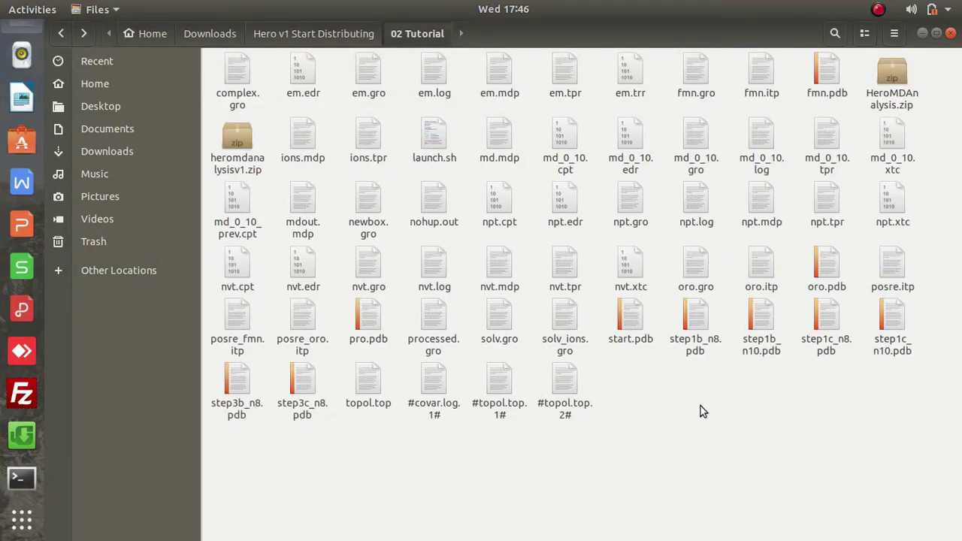
{"action": "right_click", "coordinate": [727, 442]}
{"action": "left_click", "coordinate": [759, 426]}
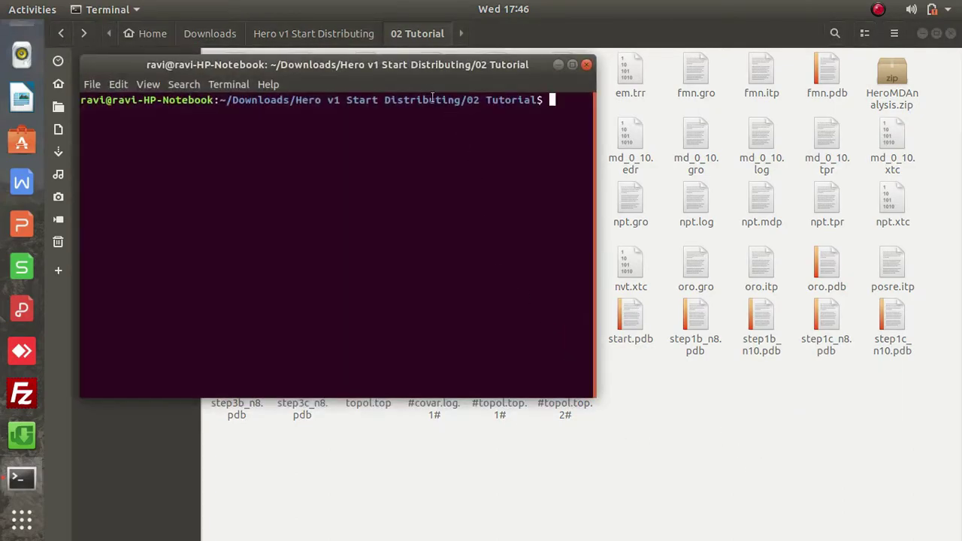
Step: Make launch.sh executable with 'chmod +x launch.sh', then enter './launch.sh'
{"action": "left_click_drag", "start_coordinate": [437, 70], "coordinate": [512, 141]}
{"action": "type", "text": "c"}
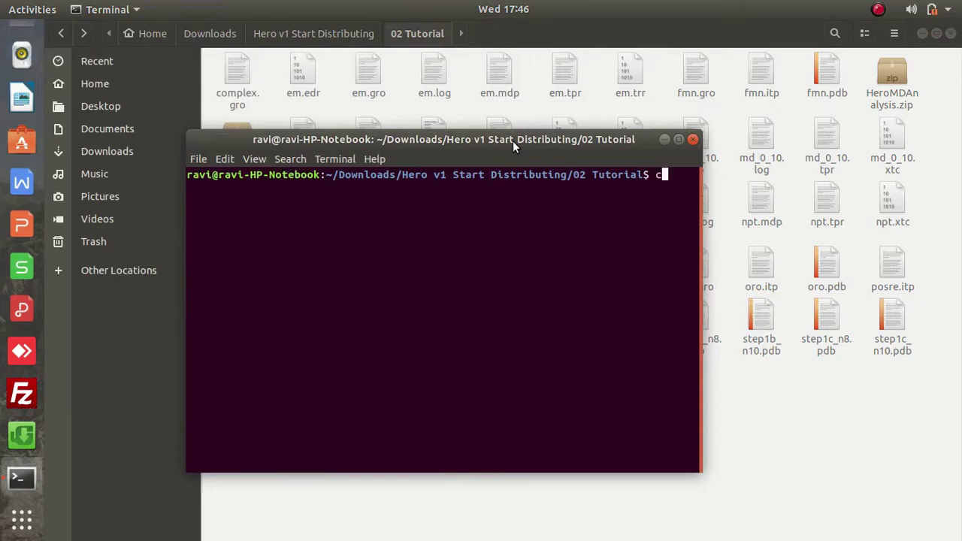
{"action": "type", "text": "hmod +x launc"}
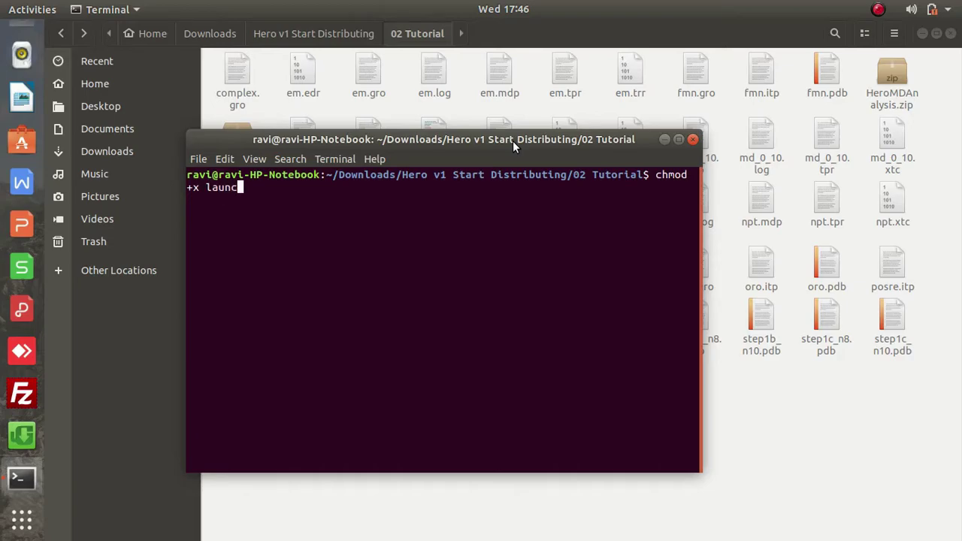
{"action": "type", "text": "h.sh"}
{"action": "left_click_drag", "start_coordinate": [188, 257], "coordinate": [43, 258]}
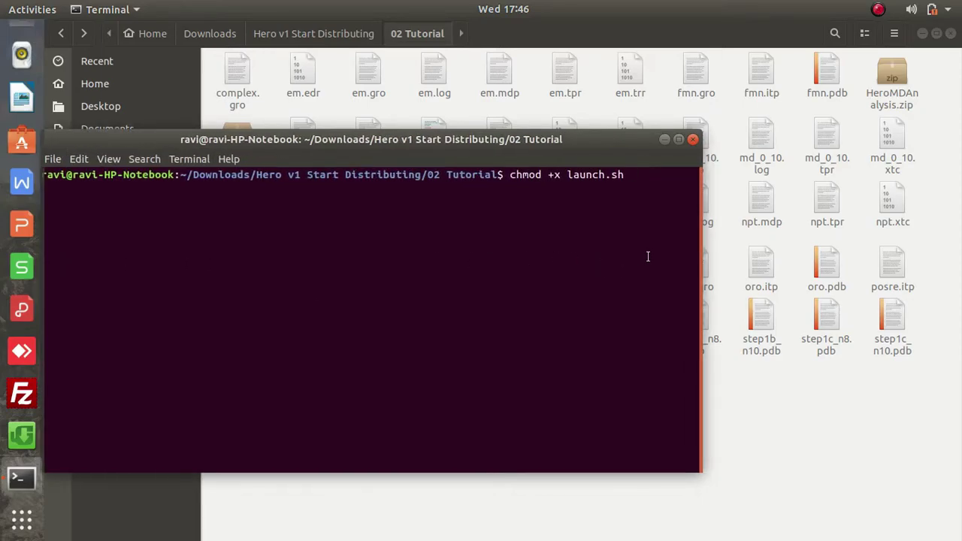
{"action": "key", "text": "Return"}
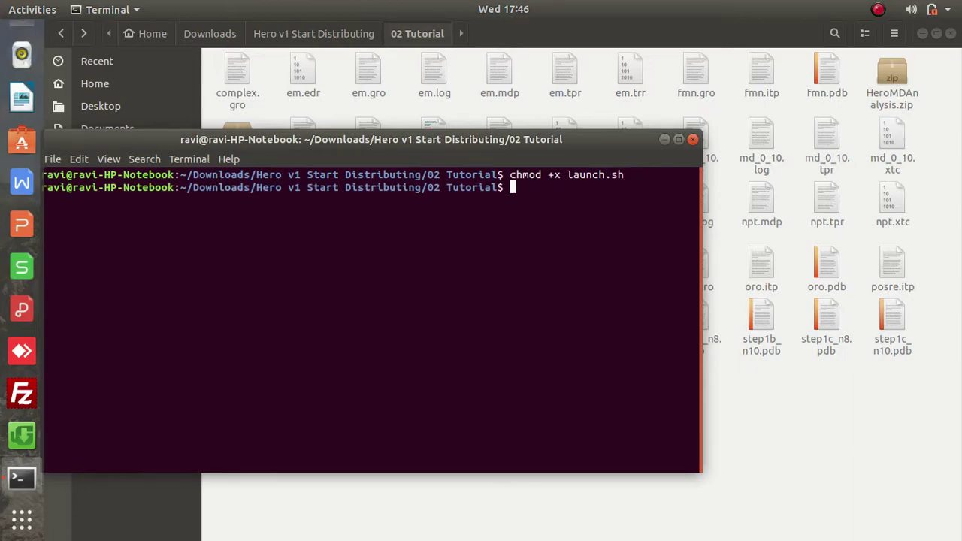
{"action": "type", "text": "./launch.sh"}
Step: Run launch.sh, then close the terminal, confirming despite the running process
{"action": "key", "text": "Return"}
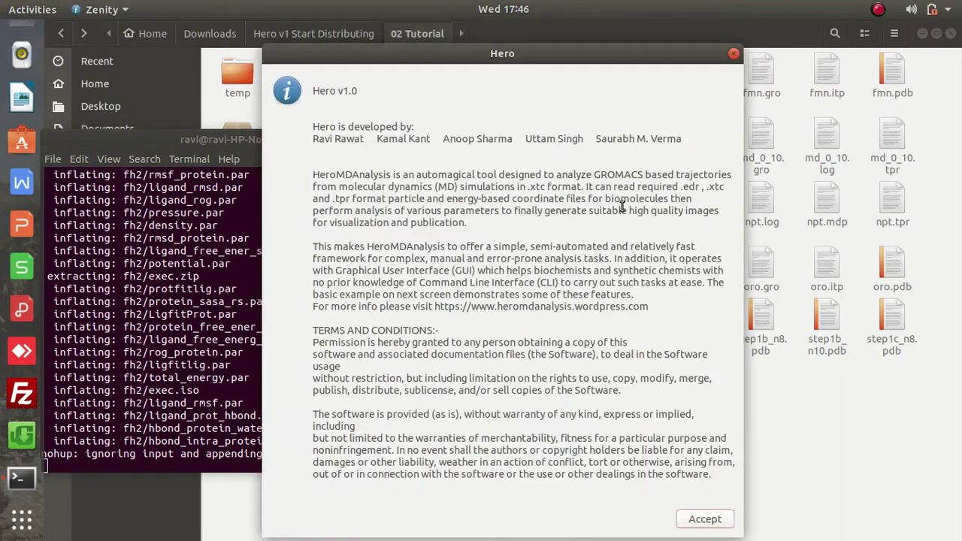
{"action": "left_click_drag", "start_coordinate": [245, 148], "coordinate": [325, 161]}
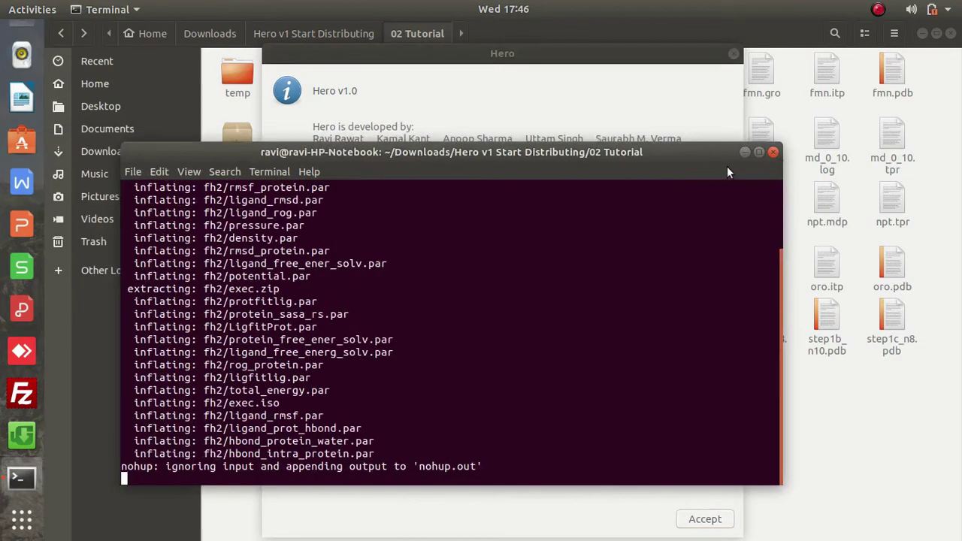
{"action": "key", "text": "ctrl+shift+w"}
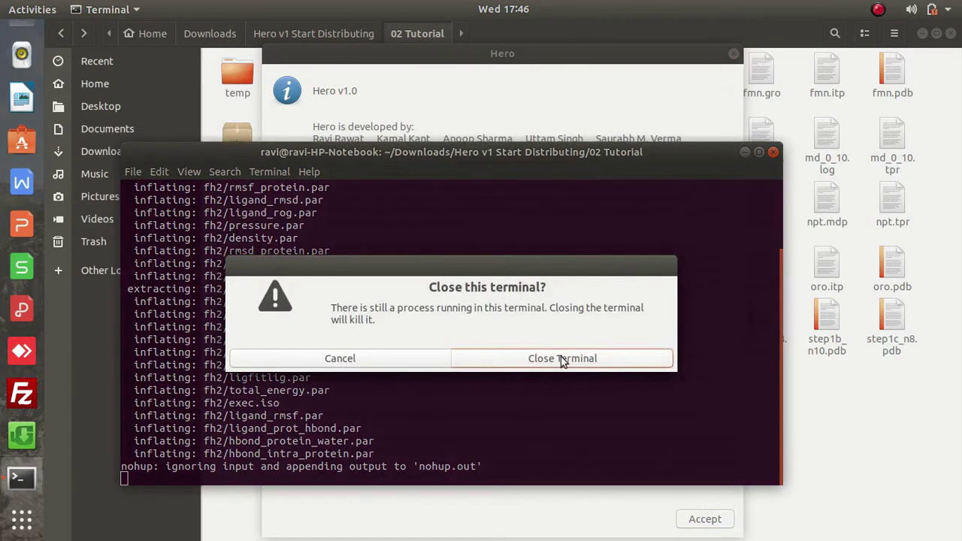
{"action": "left_click", "coordinate": [561, 356]}
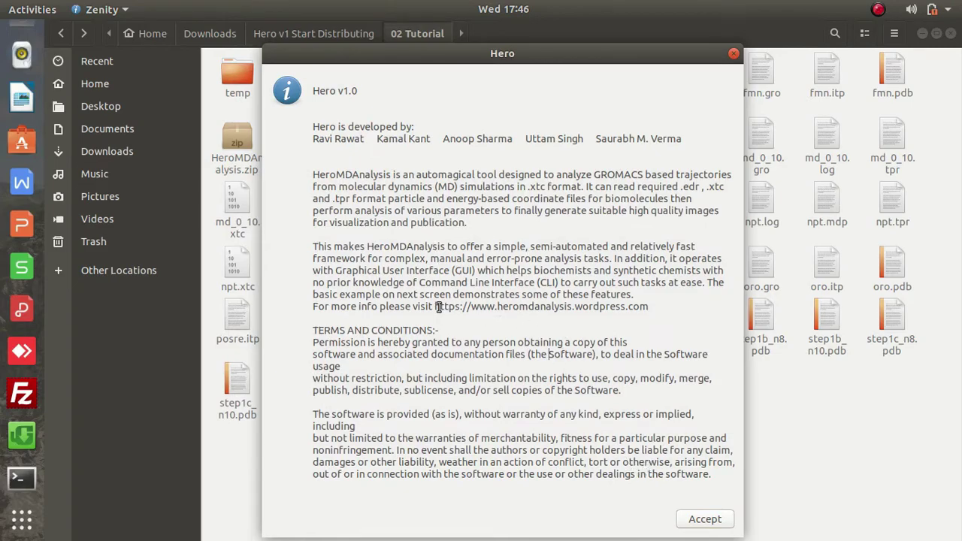
Step: Accept the Hero v1.0 terms and conditions in the Zenity dialog
{"action": "left_click_drag", "start_coordinate": [436, 306], "coordinate": [660, 309]}
{"action": "left_click", "coordinate": [661, 405]}
{"action": "left_click", "coordinate": [704, 518]}
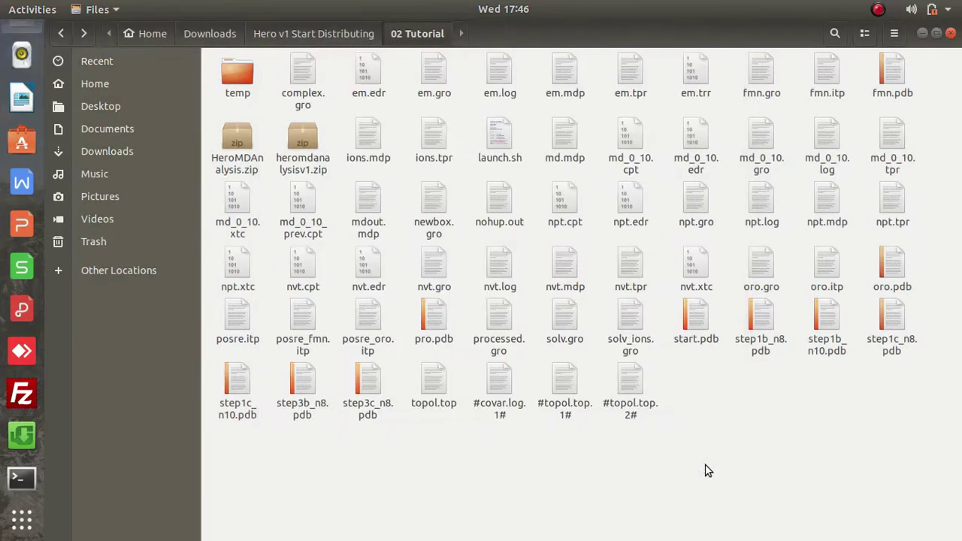